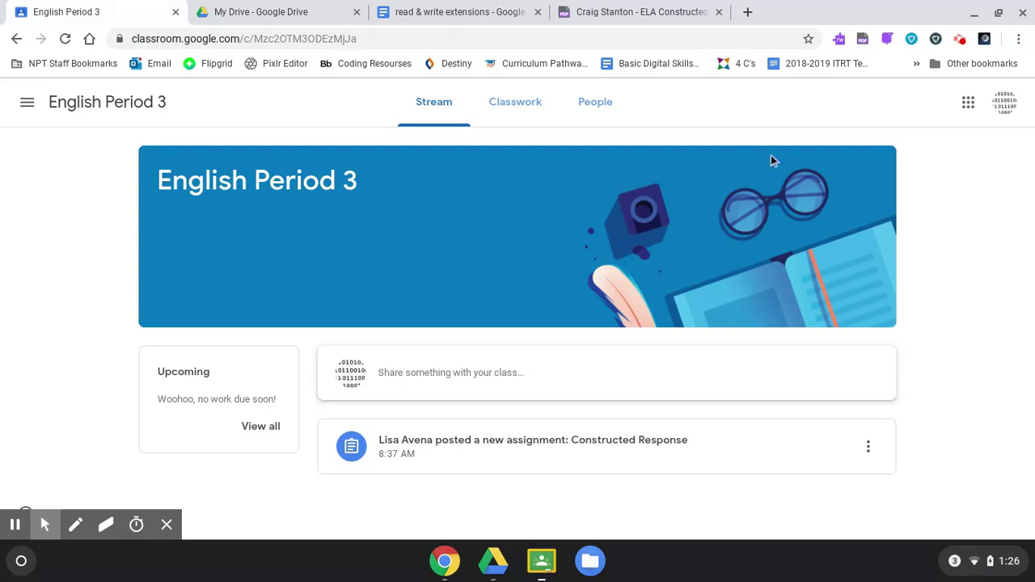
Look over the read & write extensions document and the My Drive file list, and return to the English Period 3 class
click(477, 13)
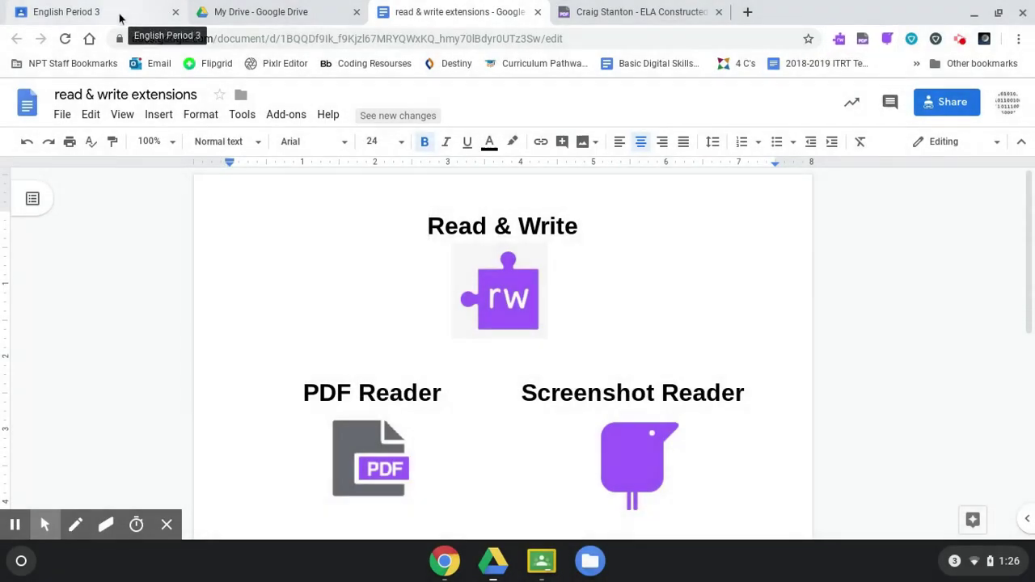
click(229, 13)
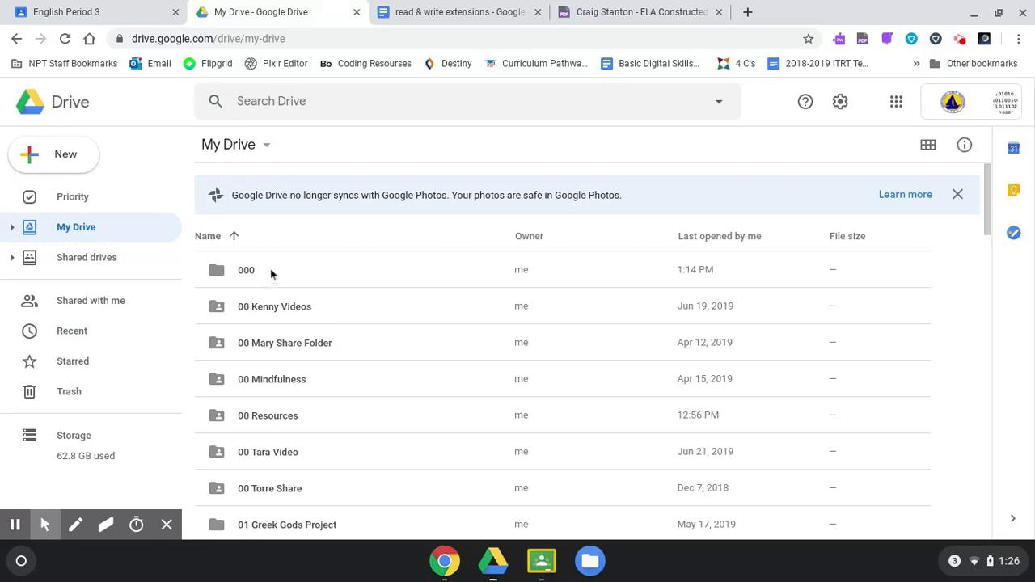
click(107, 15)
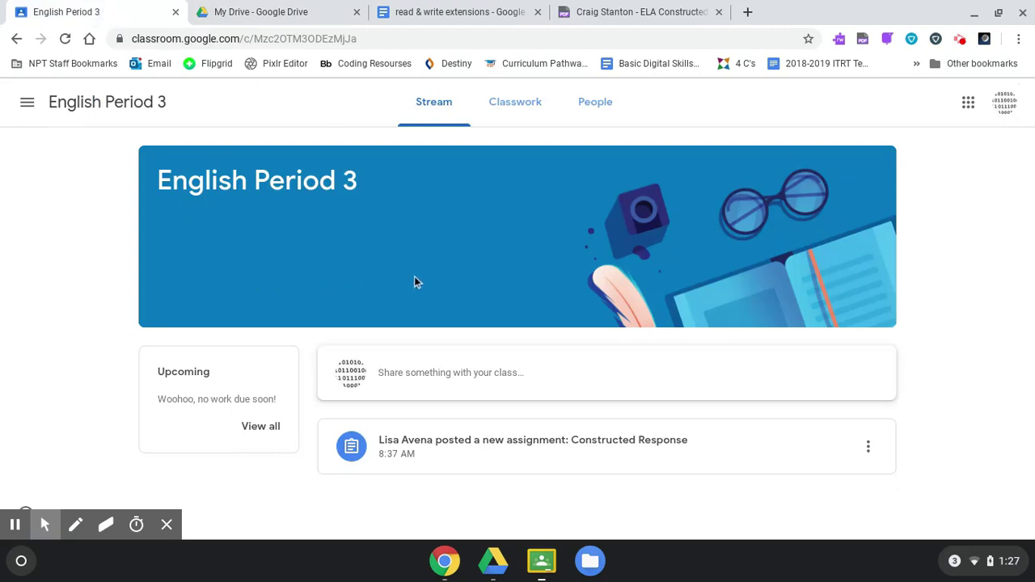
Open the full details of the Constructed Response assignment from the class's classwork
click(518, 115)
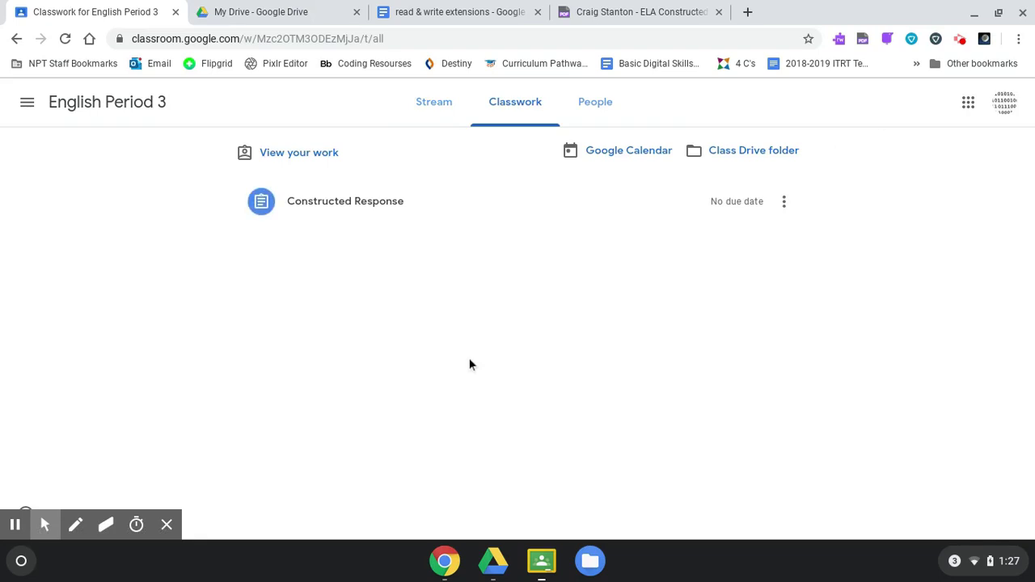
click(346, 206)
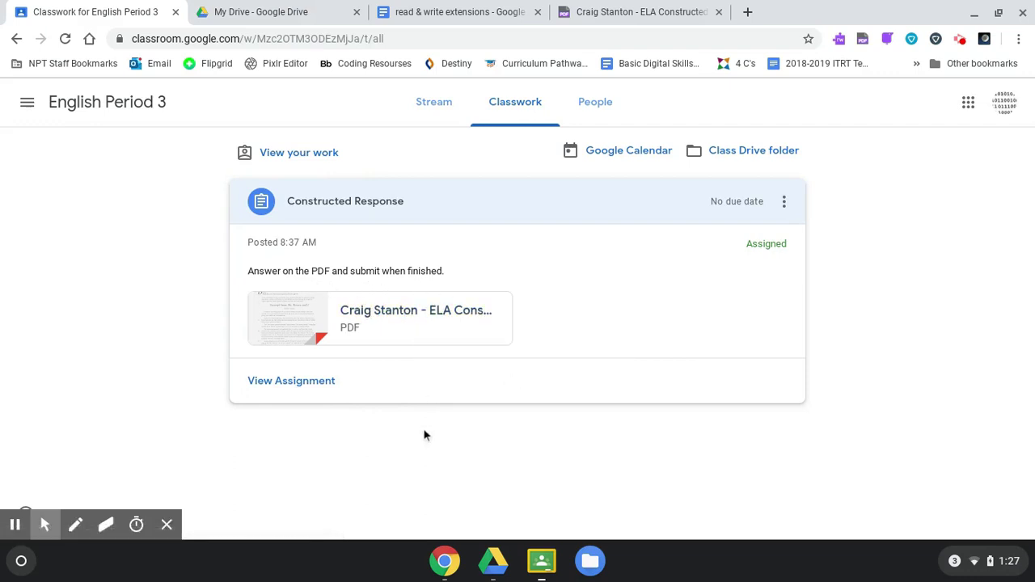
click(320, 382)
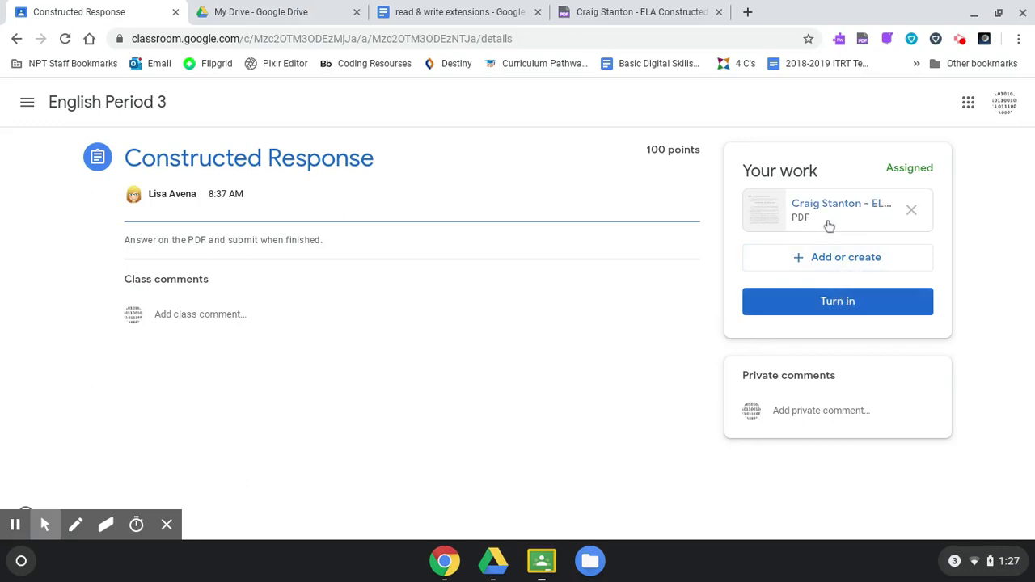
Switch to the assignment PDF in Texthelp PDF Reader and circle the story title and author with a freehand line
click(623, 13)
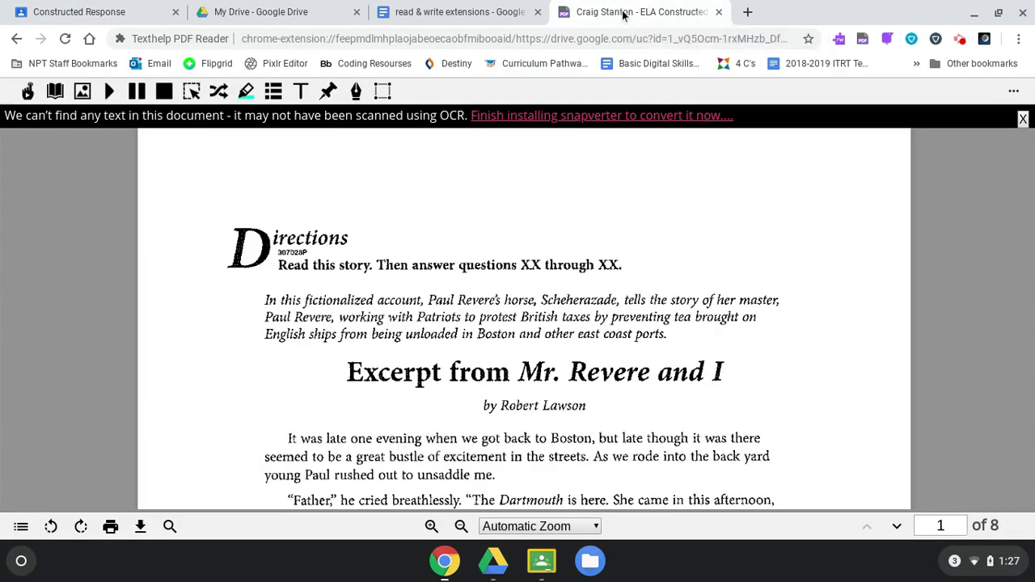
click(356, 92)
mouse_move(394, 354)
mouse_down()
mouse_move(318, 393)
mouse_move(481, 437)
mouse_move(747, 429)
mouse_move(697, 347)
mouse_move(457, 339)
mouse_move(393, 361)
mouse_up()
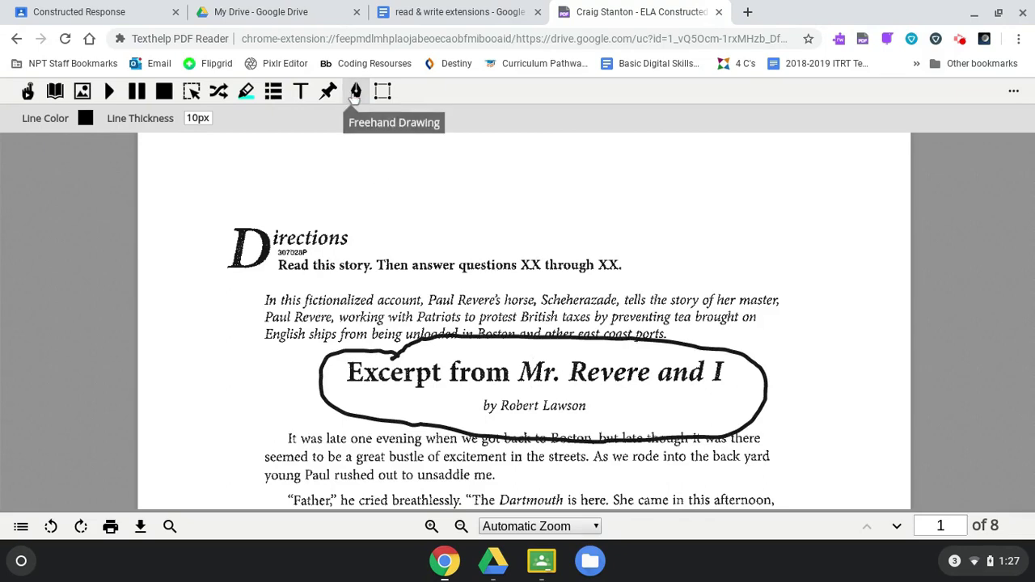
click(356, 90)
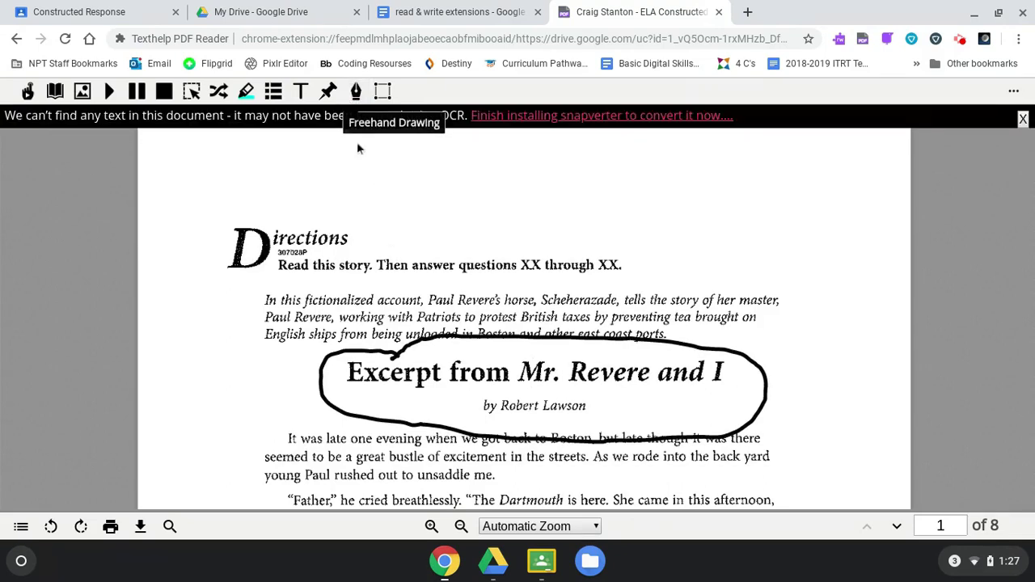
Add a text note reading "name" above the story directions, enlarge its text by two increments and colour it red
click(302, 93)
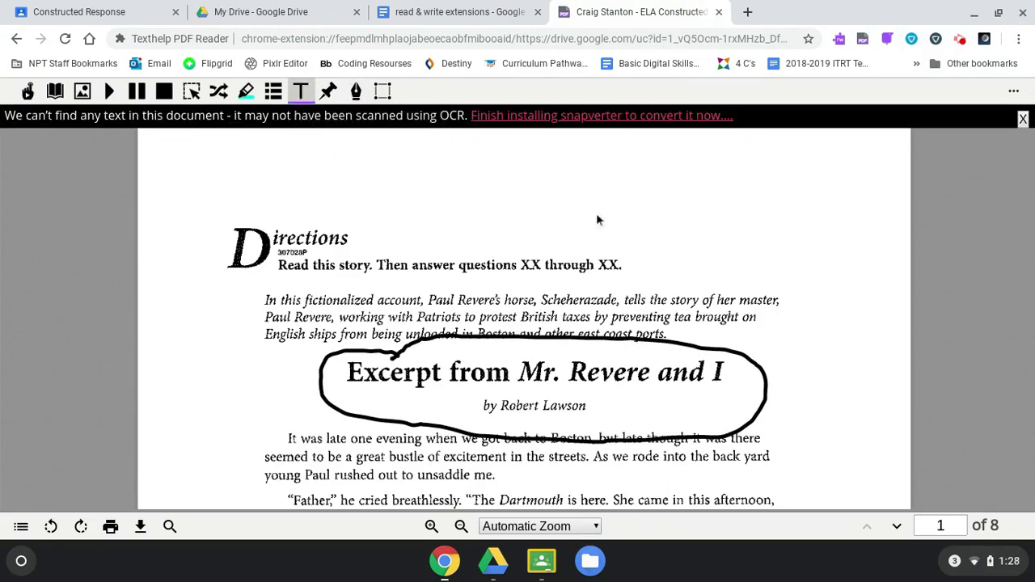
click(480, 198)
text(name)
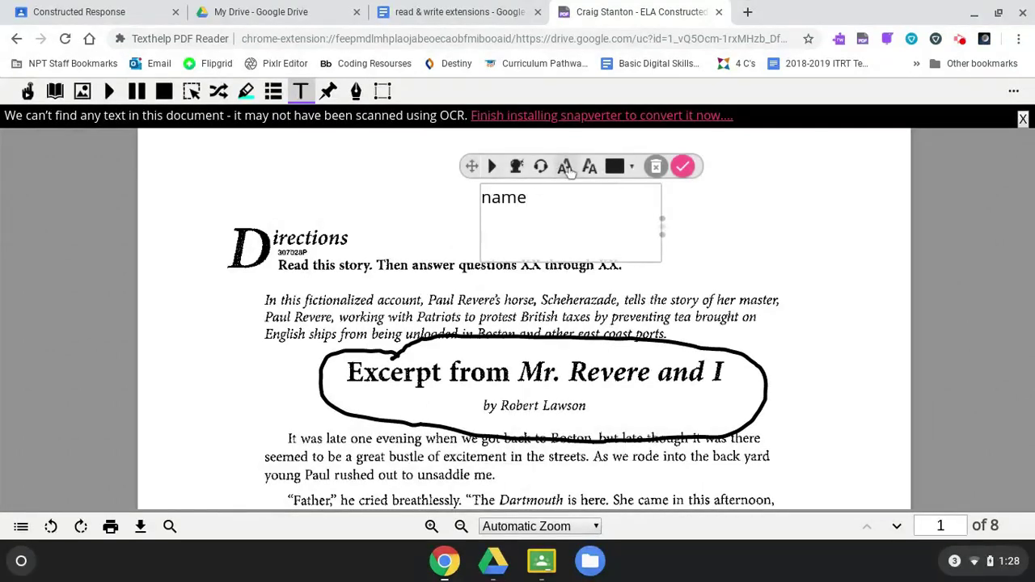
click(566, 170)
click(565, 170)
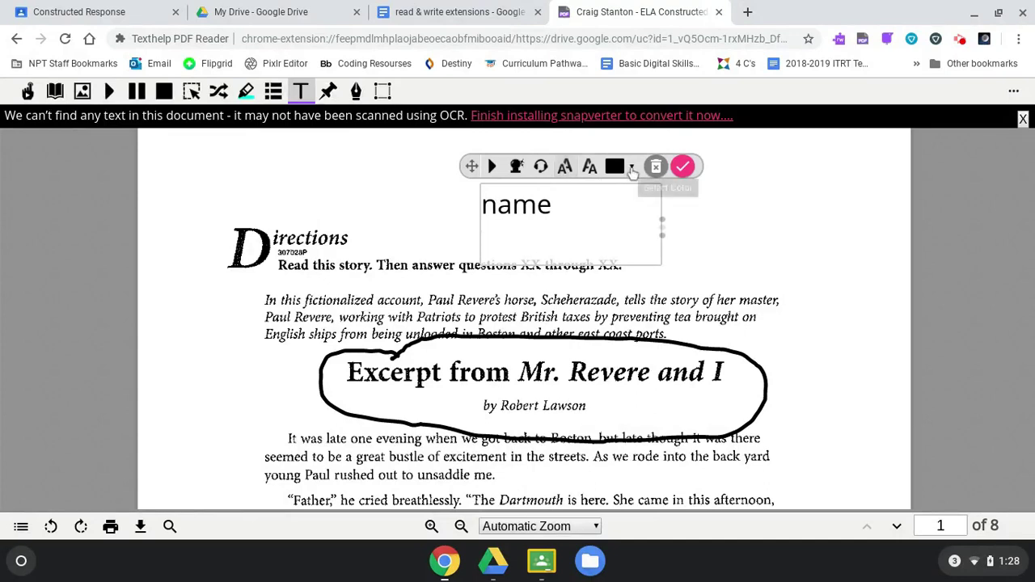
click(632, 168)
click(619, 210)
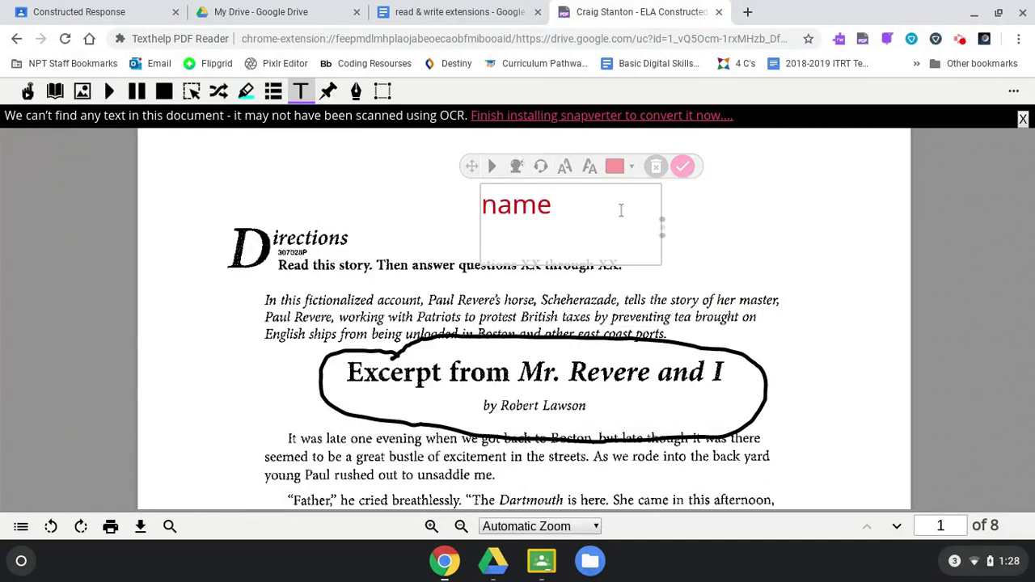
Move the "name" note to the upper-right corner of the page and confirm it
drag(471, 166, 678, 159)
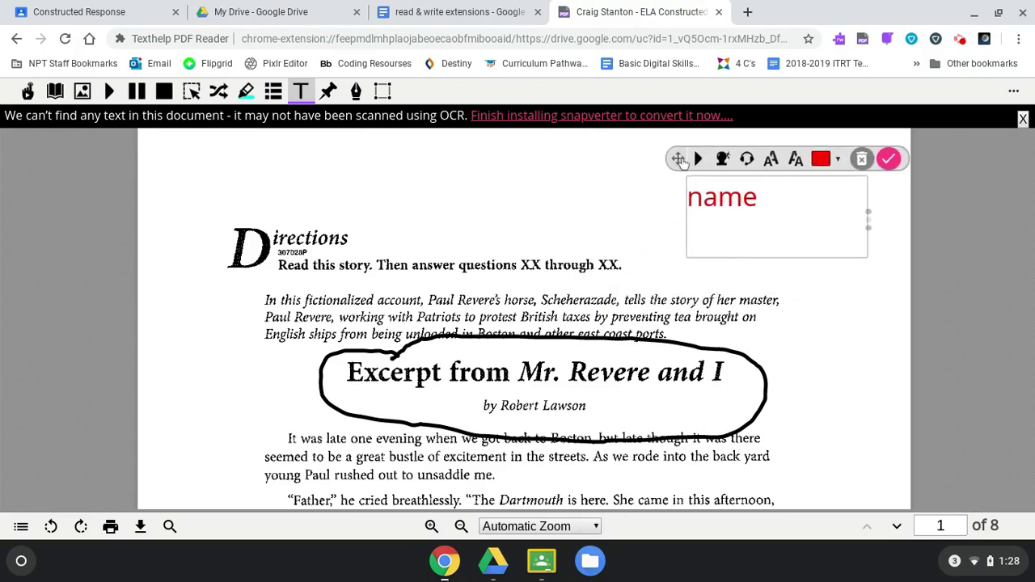
click(889, 160)
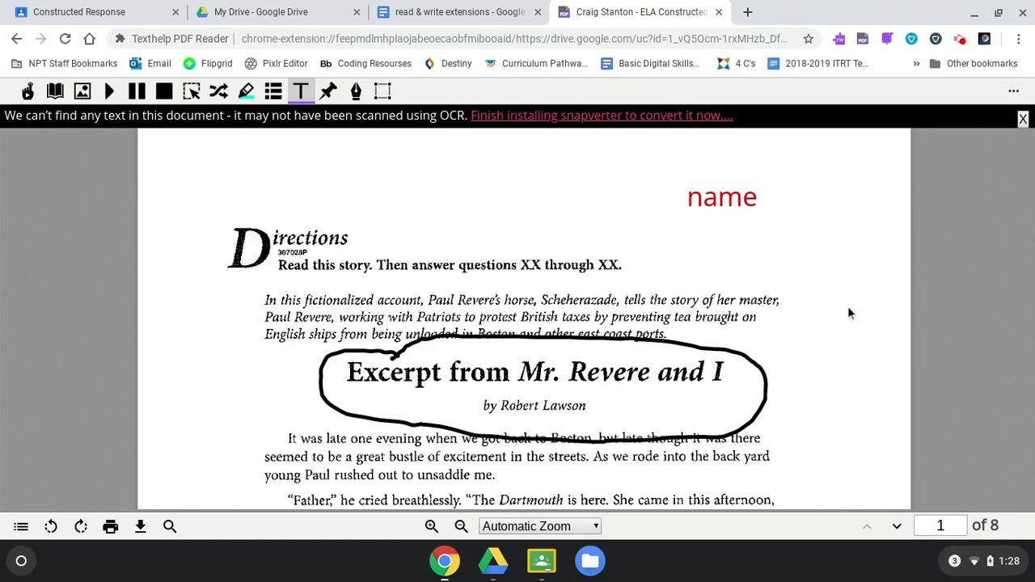
click(739, 205)
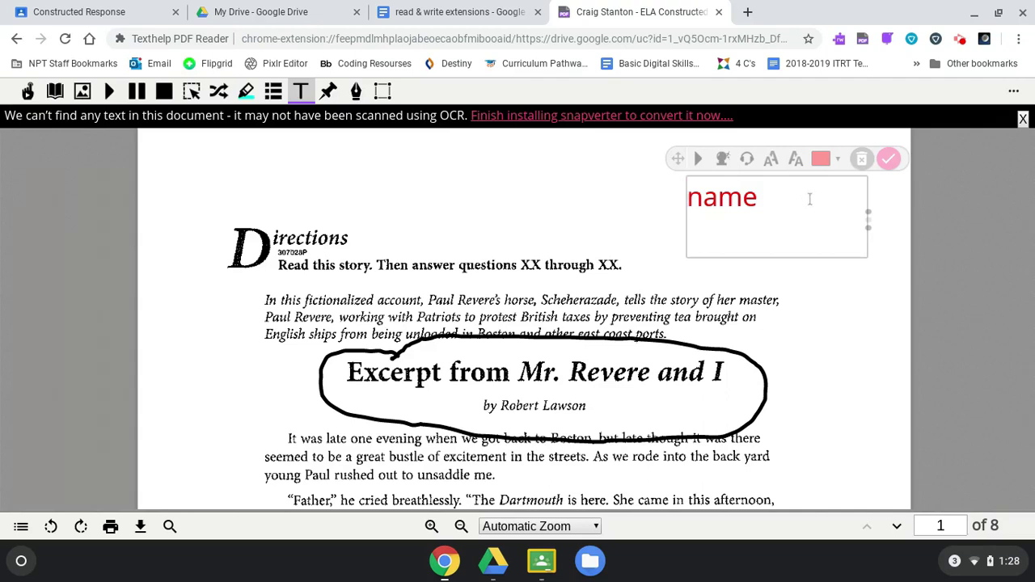
click(890, 159)
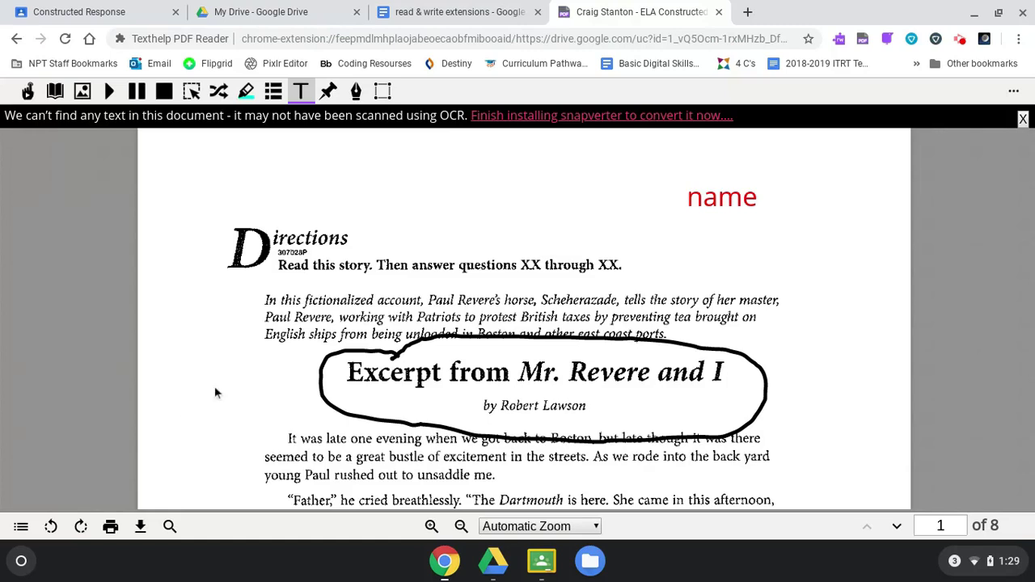
Print the annotated document to a PDF file and choose the 000 folder in My Drive as the save location
click(112, 533)
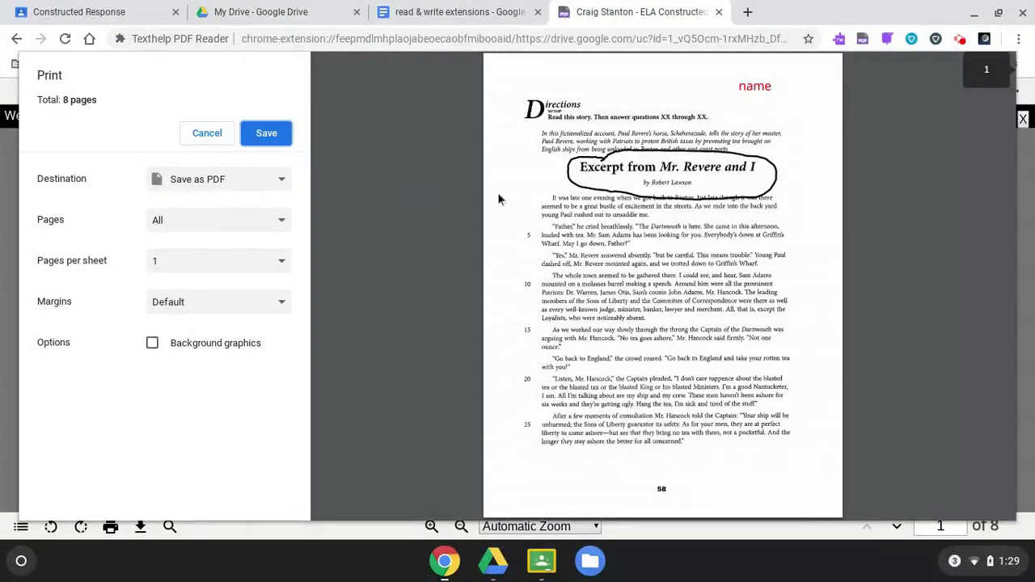
click(275, 140)
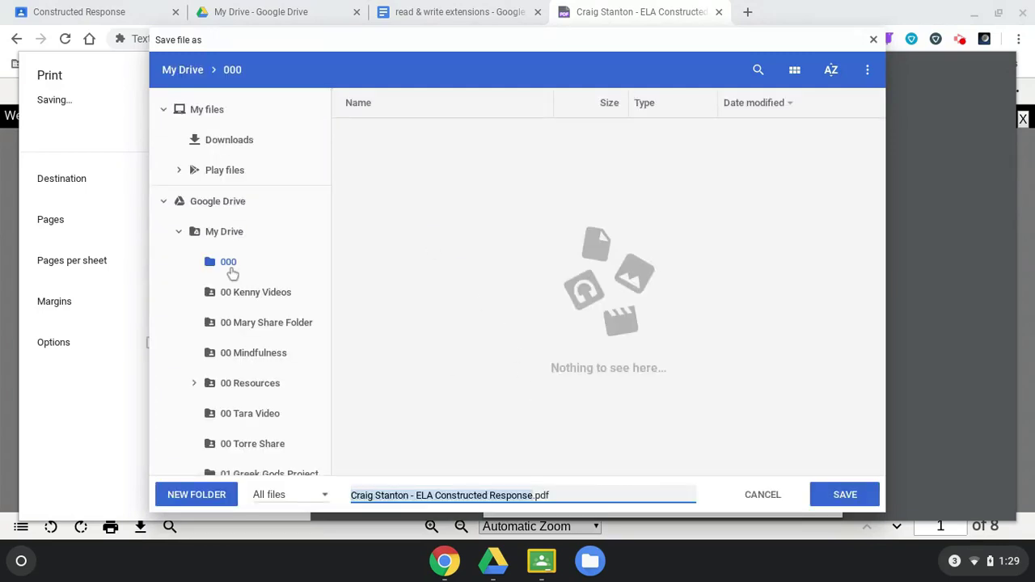
click(180, 232)
click(164, 201)
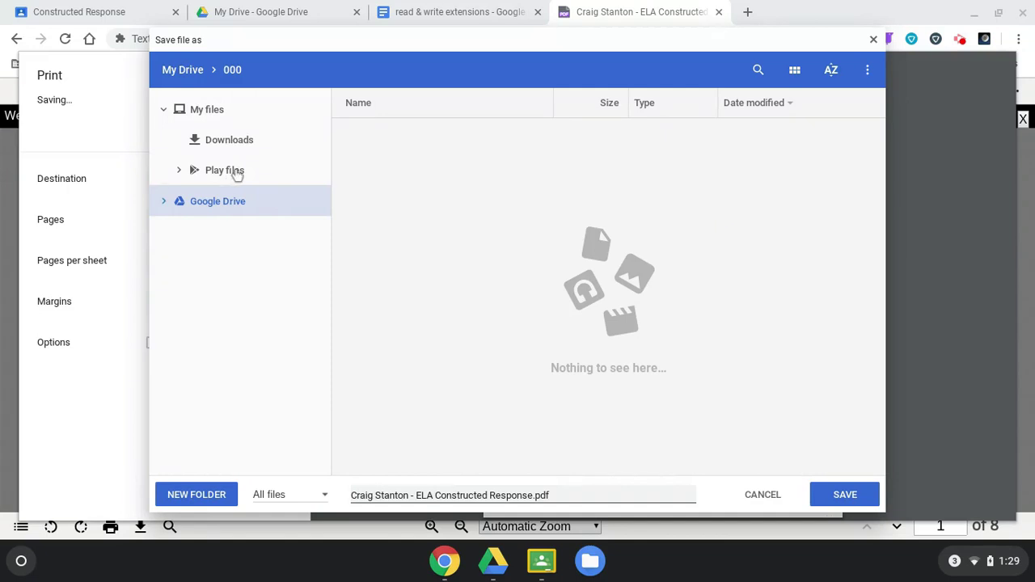
click(227, 142)
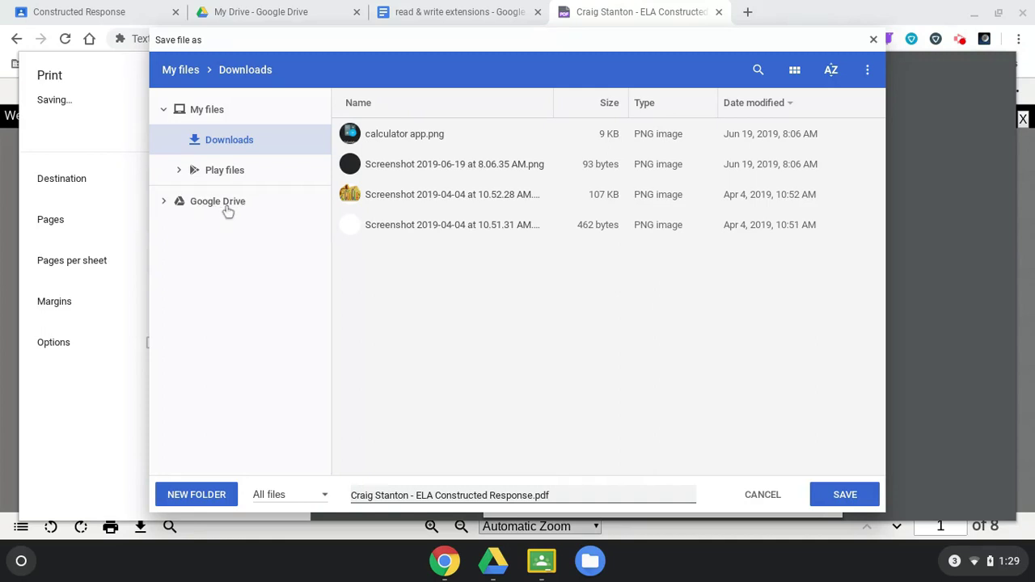
click(165, 203)
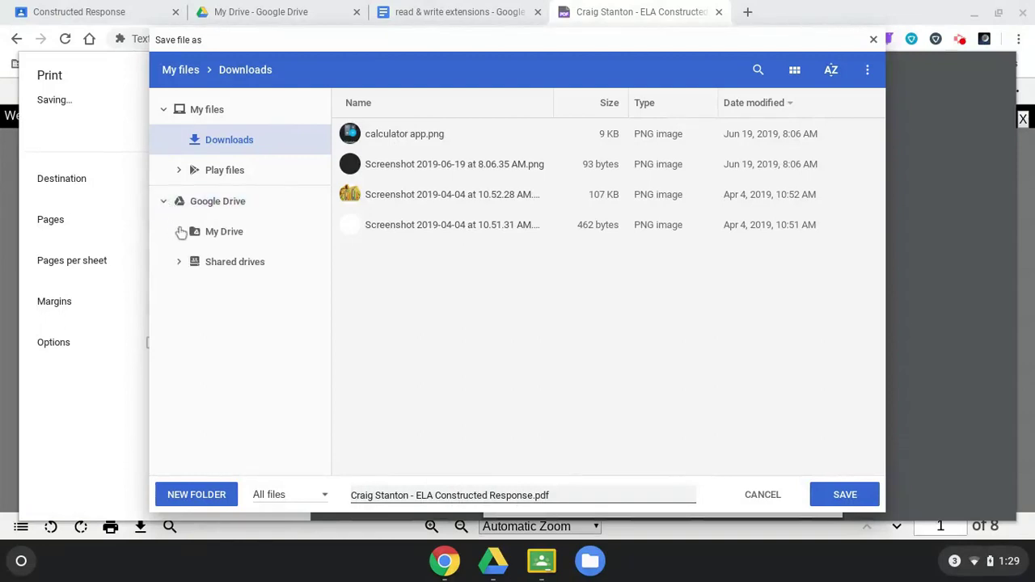
click(180, 232)
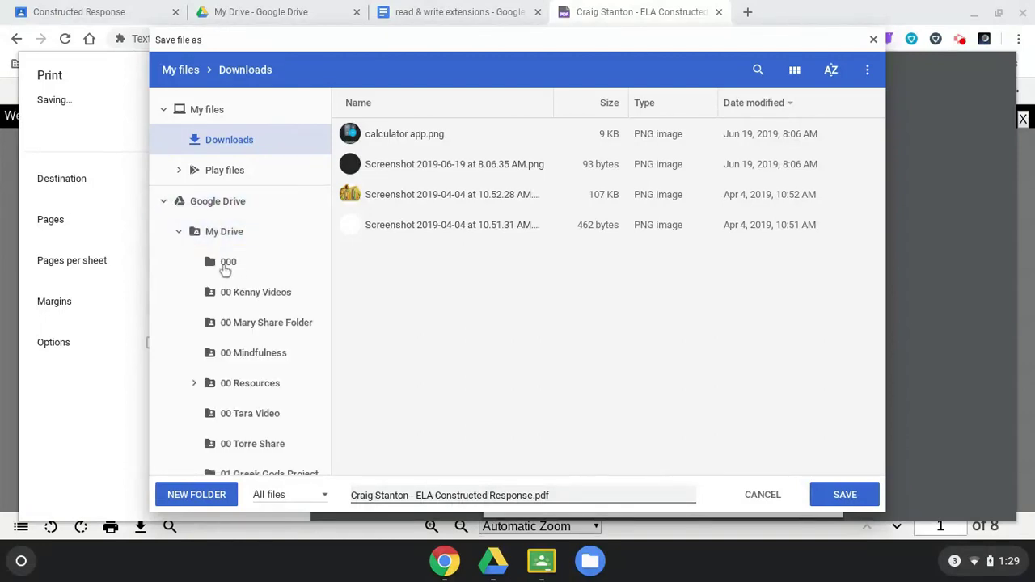
click(229, 263)
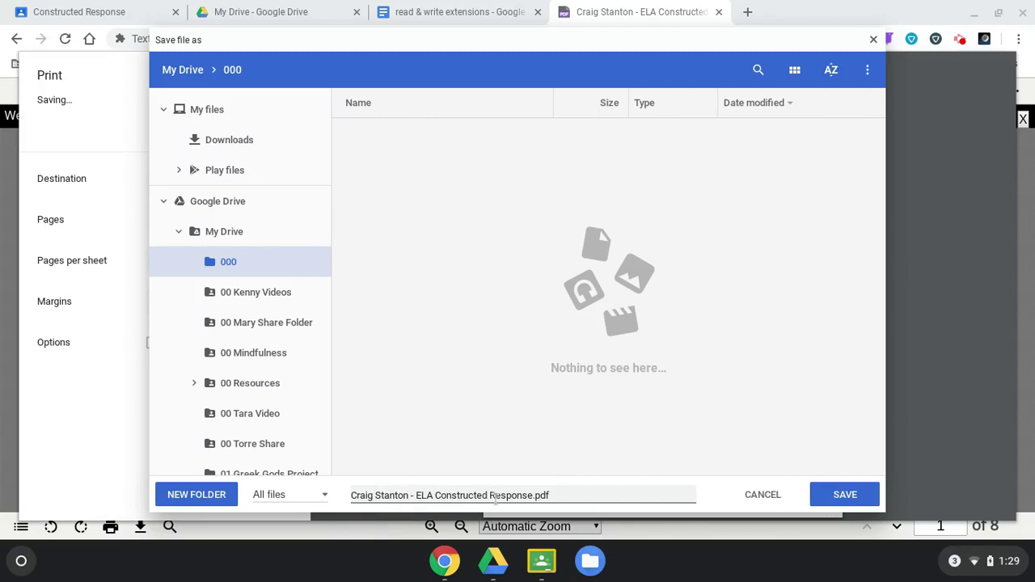
Append "- marked up" to the PDF's file name before the extension and save the file
click(535, 497)
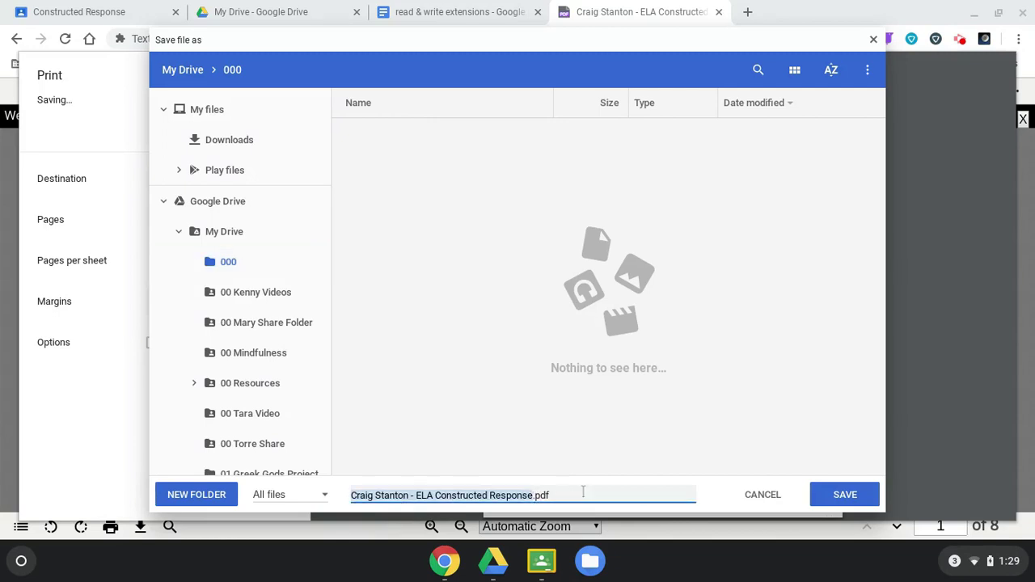
click(533, 496)
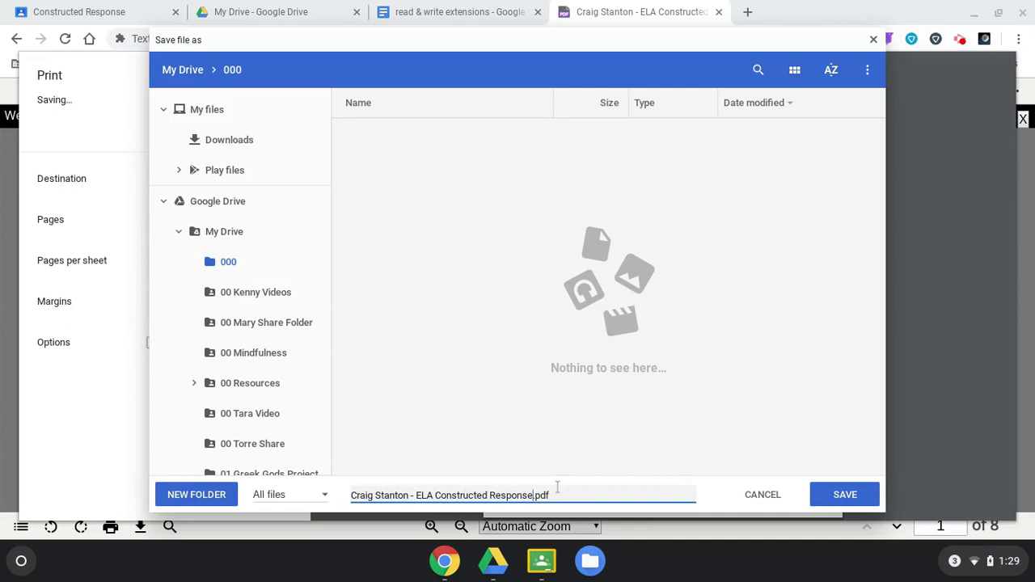
text(- mai)
text(ked up)
click(845, 496)
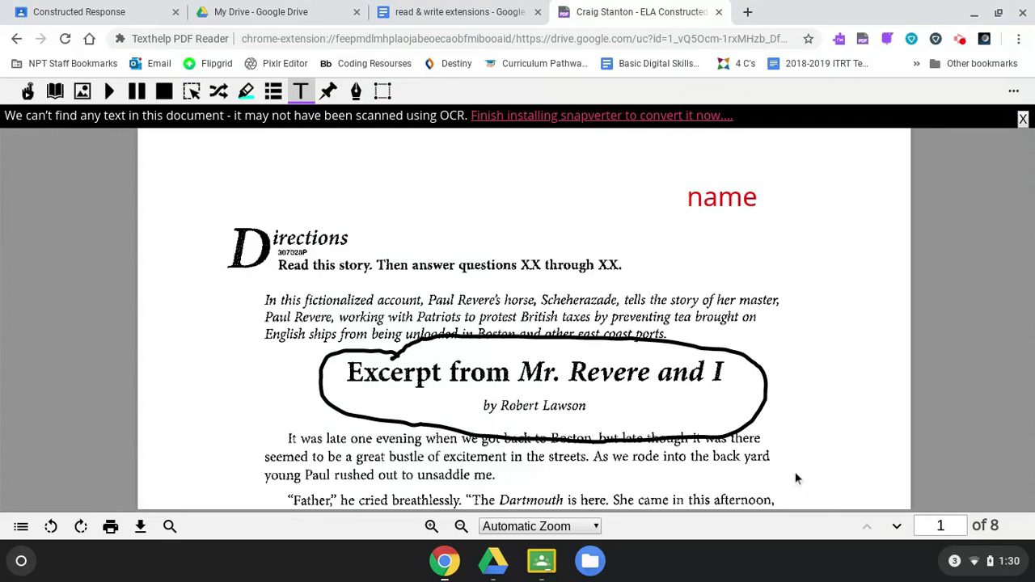
Switch to Google Drive, open the 000 folder and reload it to check for the marked-up PDF
click(296, 15)
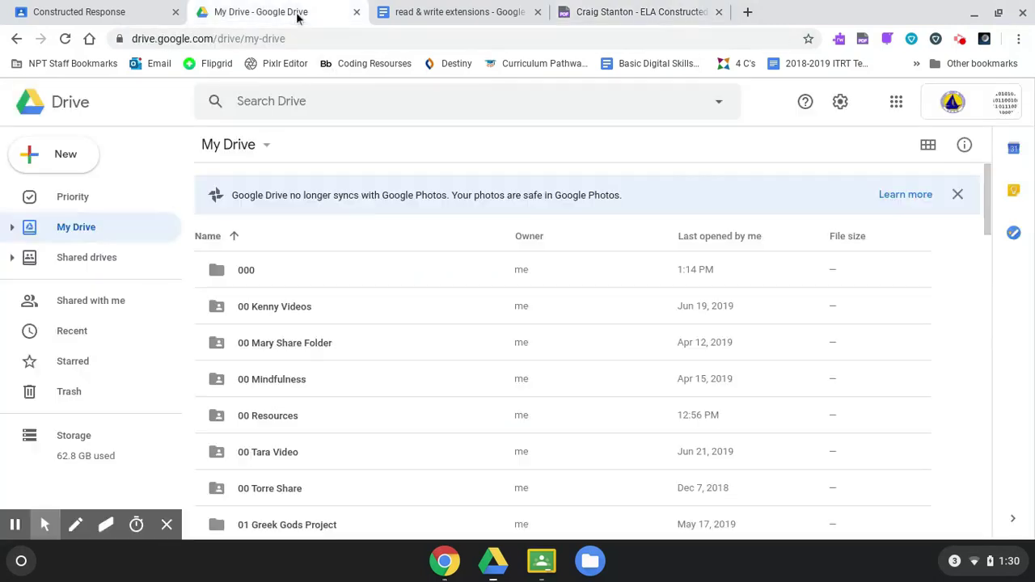
click(220, 273)
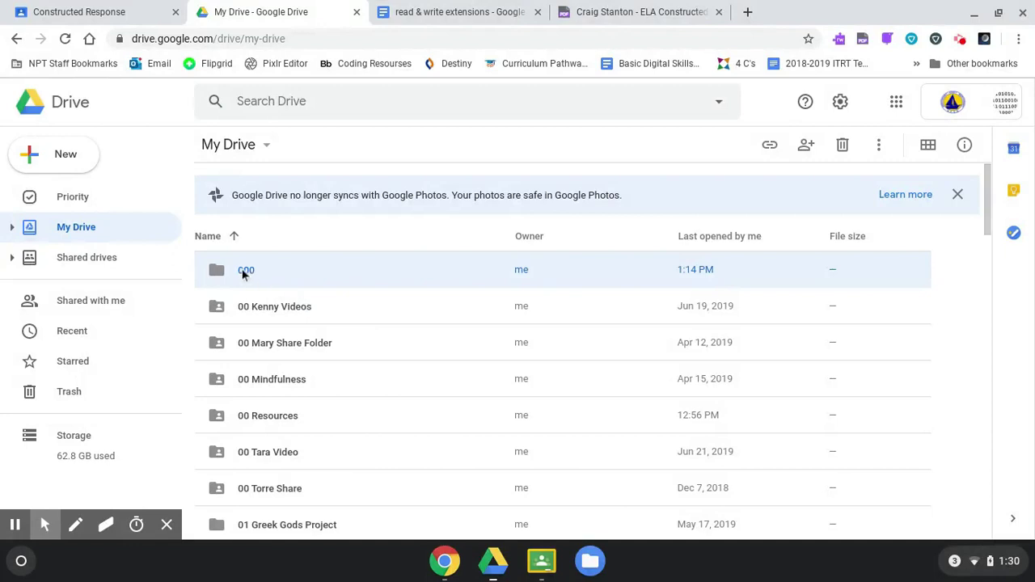
double_click(243, 271)
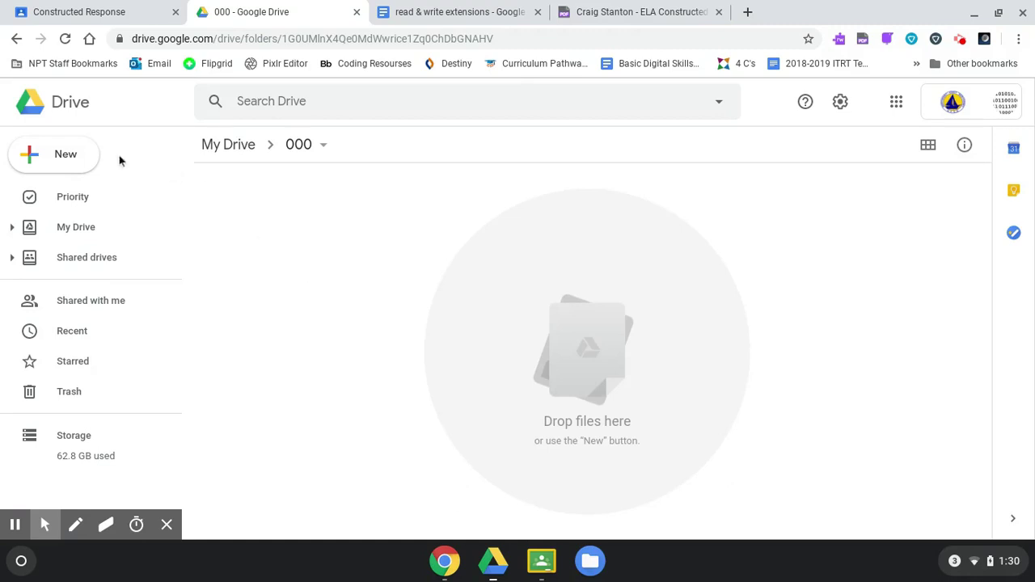
click(66, 39)
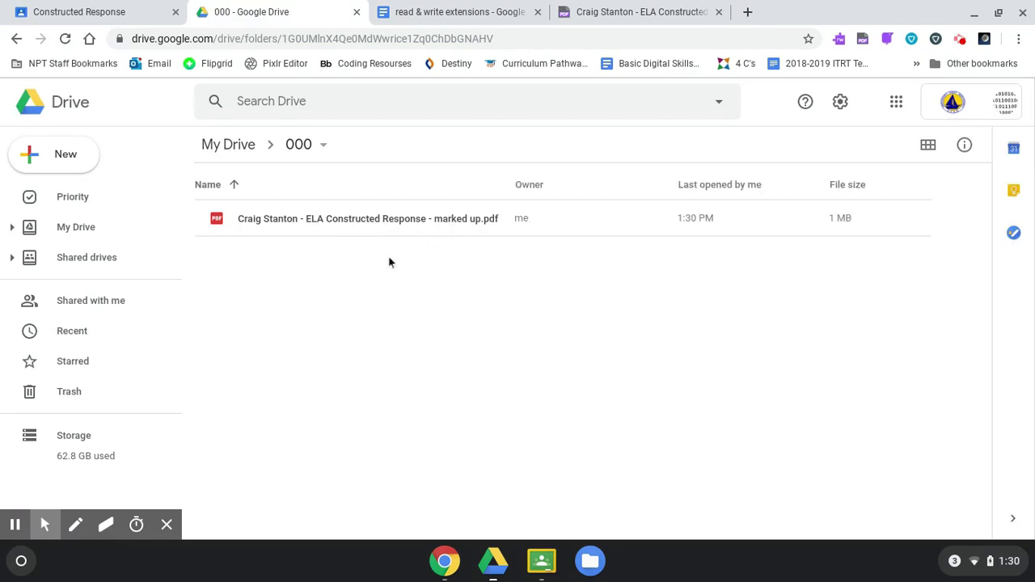
Switch back to the Constructed Response assignment in Google Classroom and attach the marked-up PDF from the 000 folder in My Drive
click(101, 18)
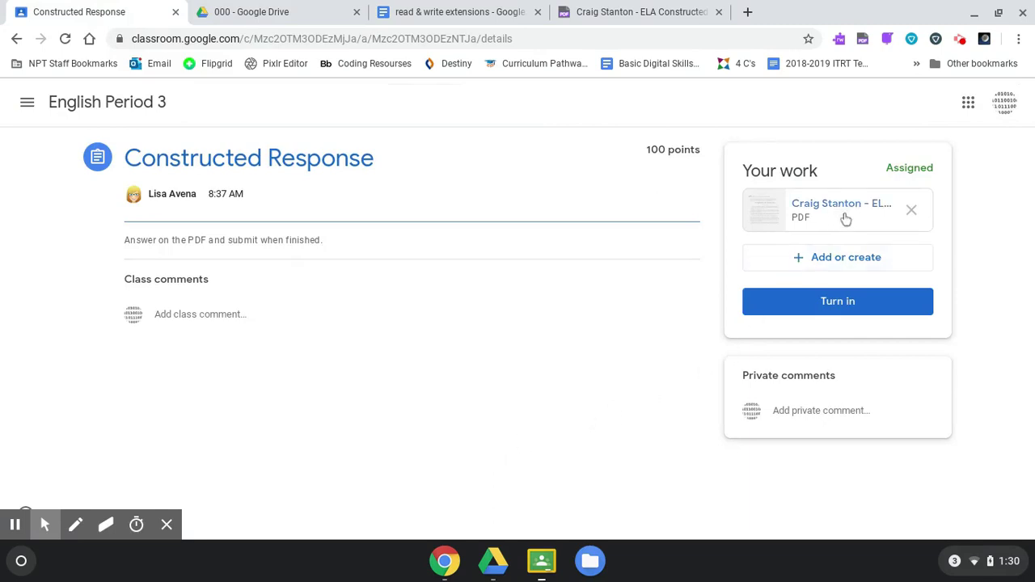
click(844, 265)
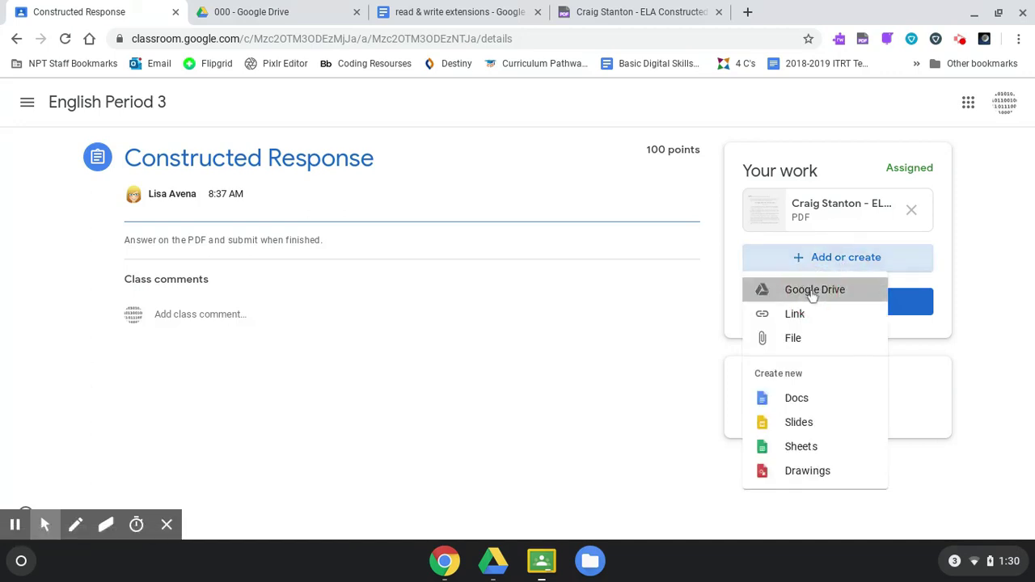
click(813, 294)
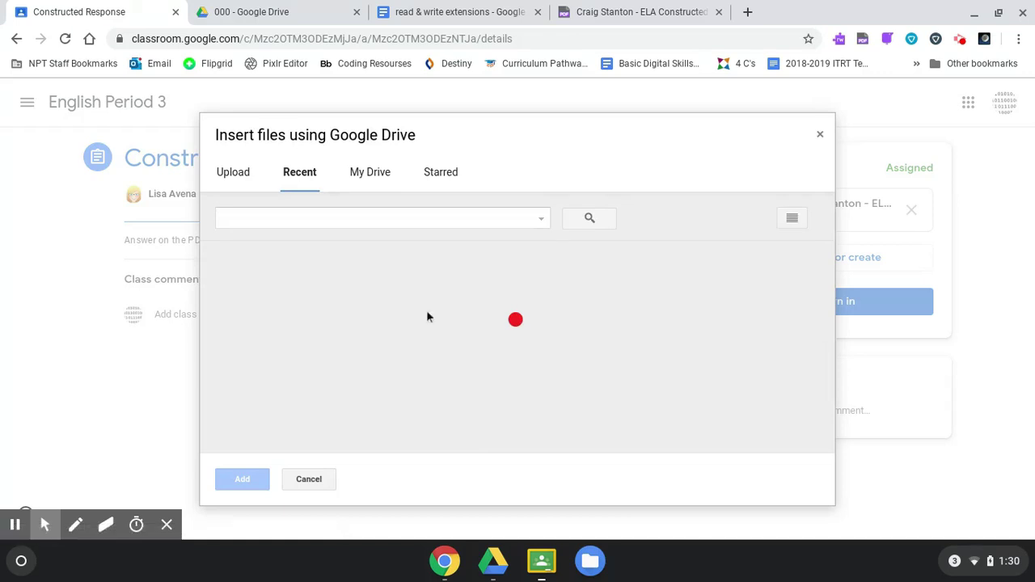
click(373, 174)
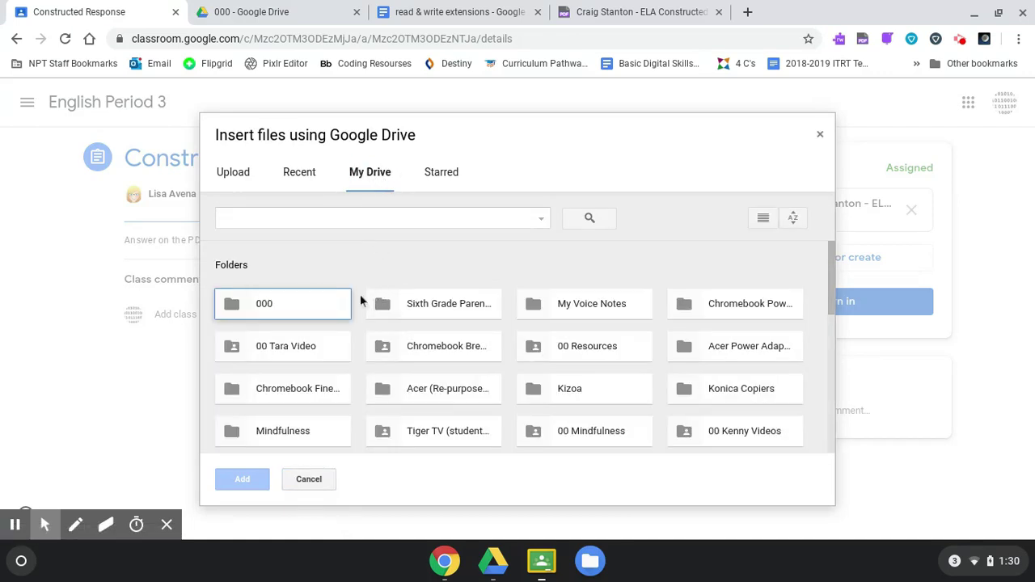
double_click(272, 311)
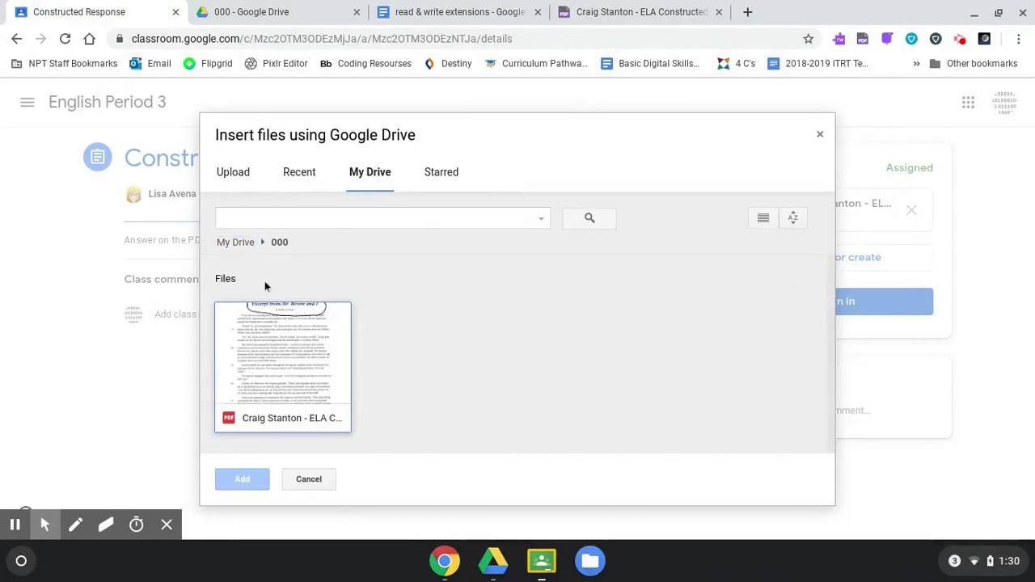
click(291, 341)
click(239, 481)
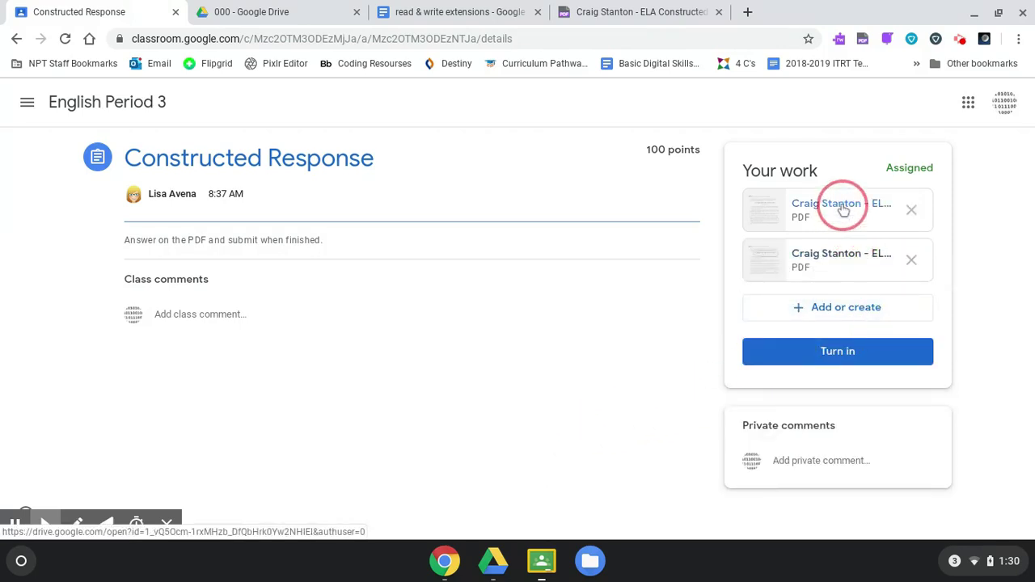
Remove the original unmarked PDF from the submission and turn in the assignment with the marked-up copy
click(911, 212)
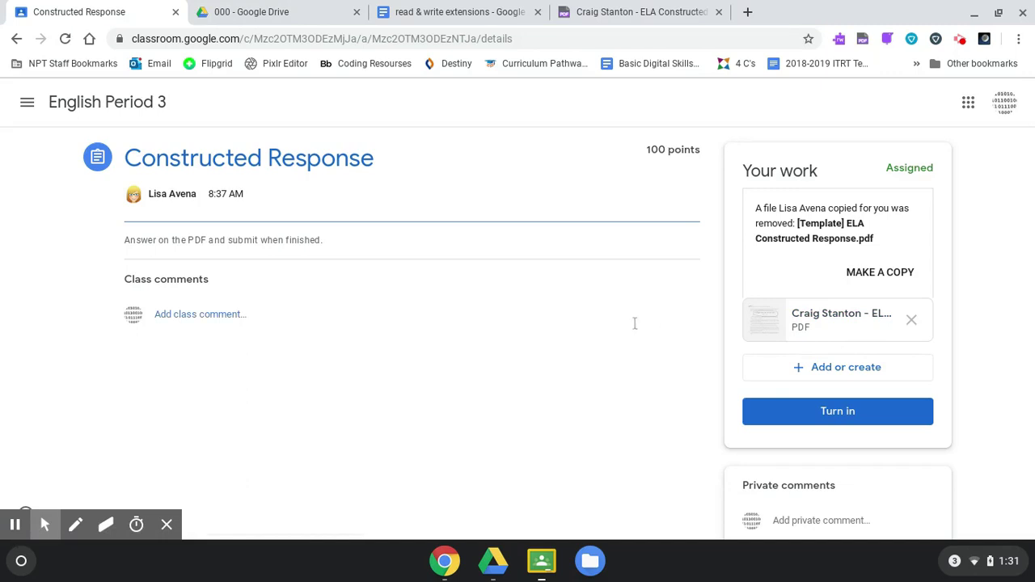
click(859, 419)
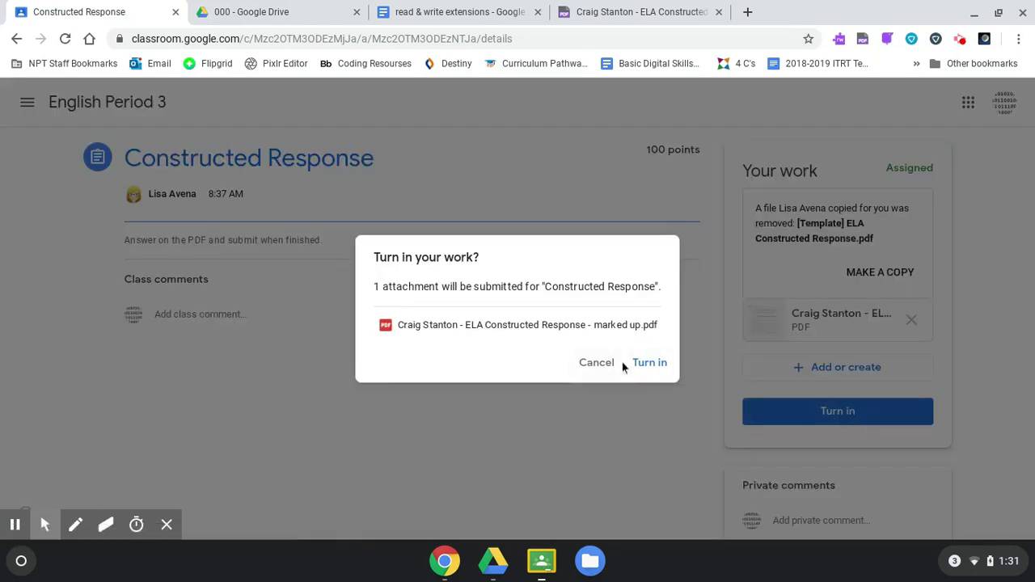
click(649, 364)
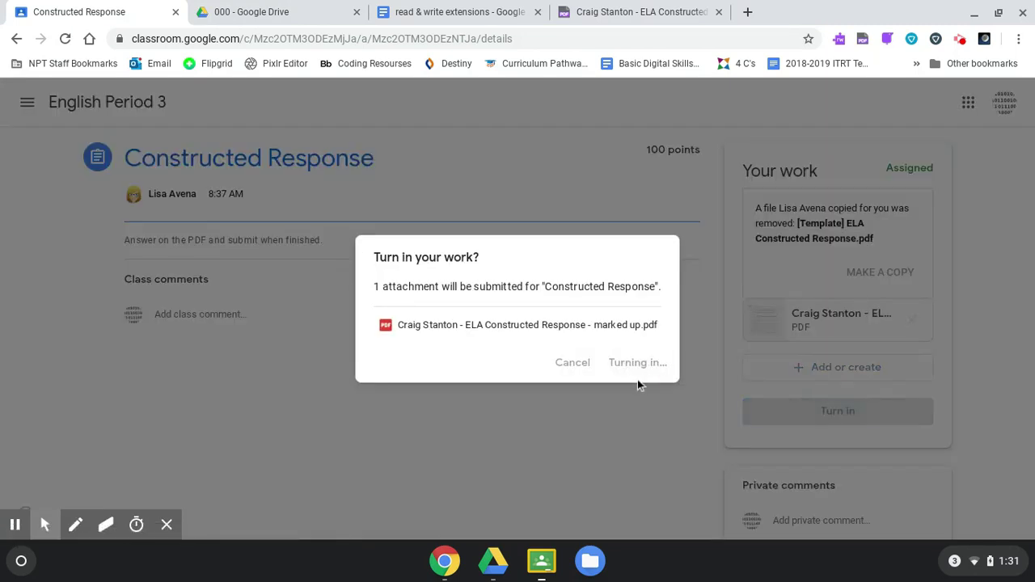